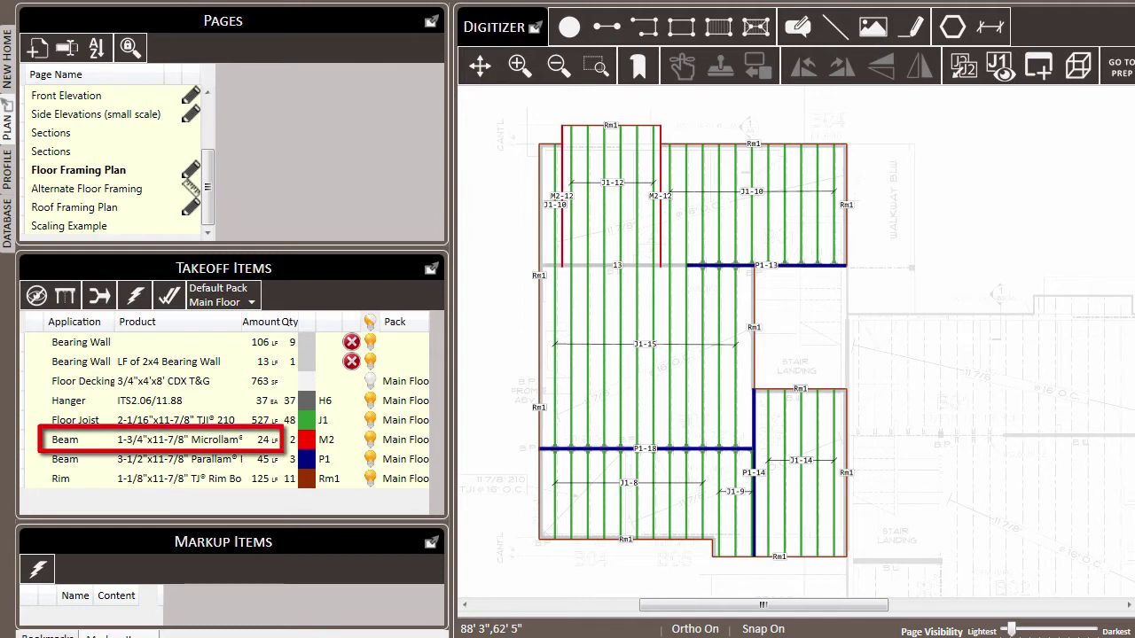
View the takeoff item properties of the 1-3/4"x11-7/8" Microllam beam, then close them
right_click(165, 446)
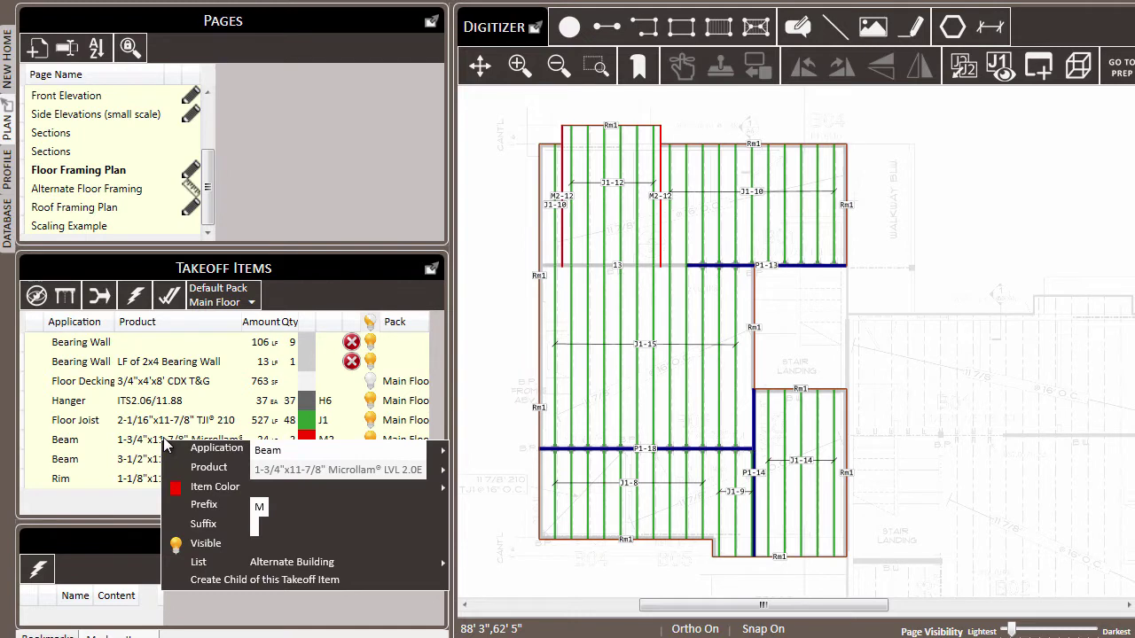
left_click(508, 577)
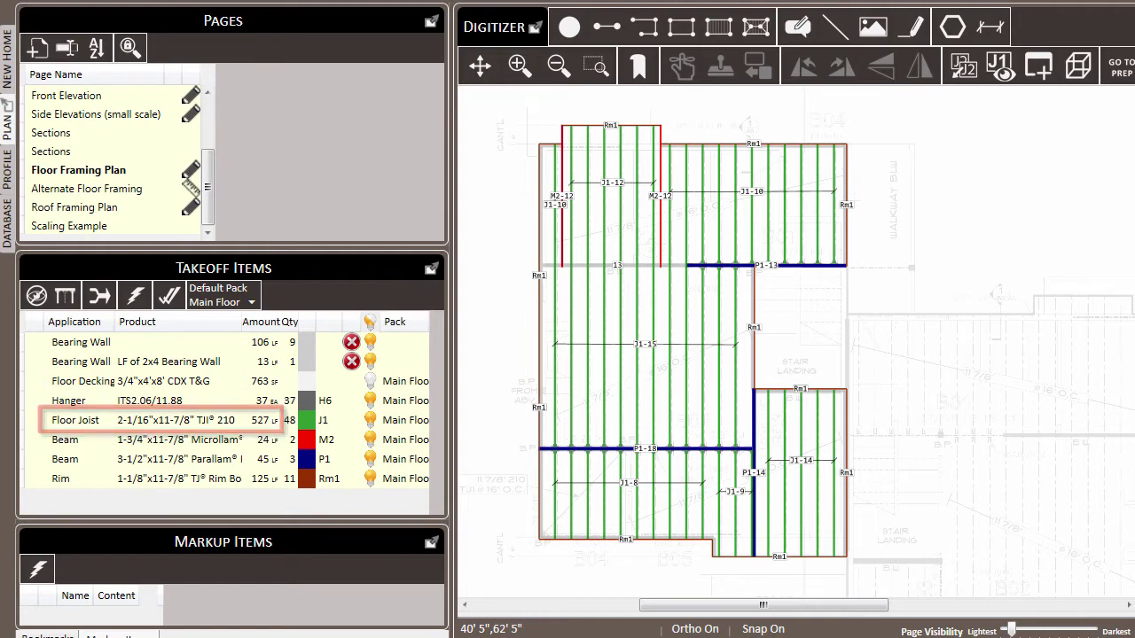
Select every 2-1/16"x11-7/8" TJI 210 floor joist through its takeoff item, then clear the selection
left_click(200, 424)
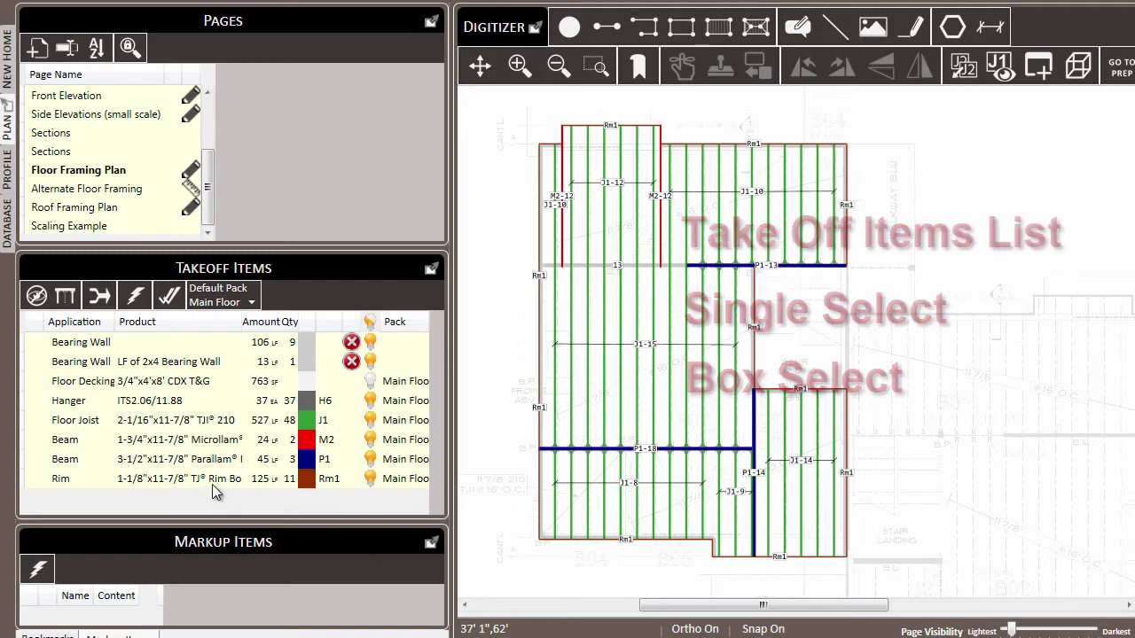
left_click(186, 428)
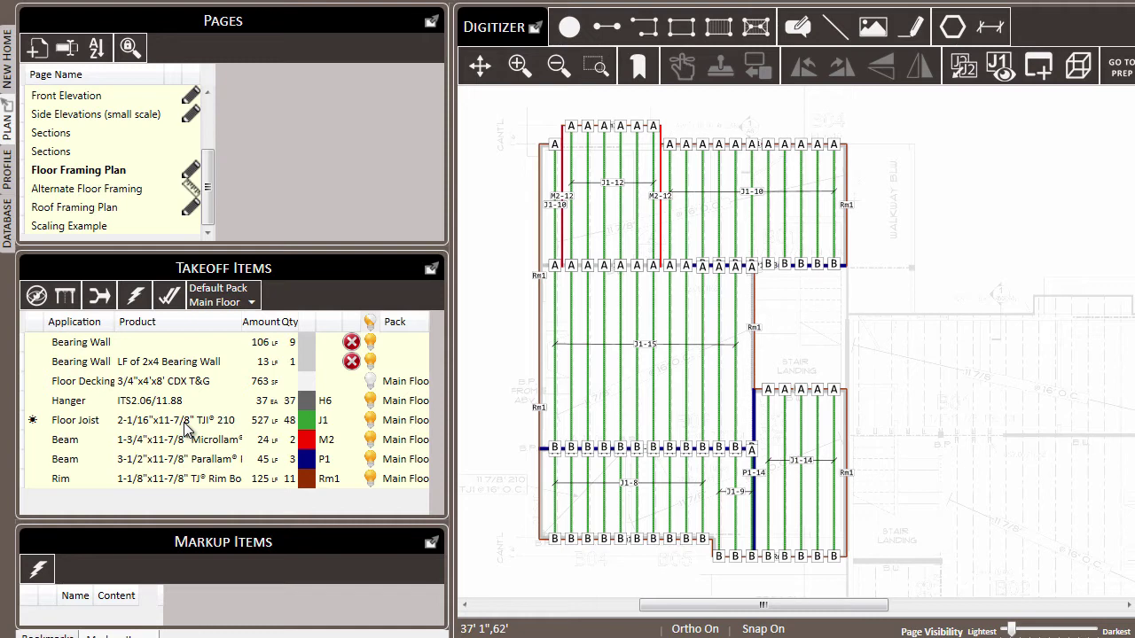
left_click(502, 312)
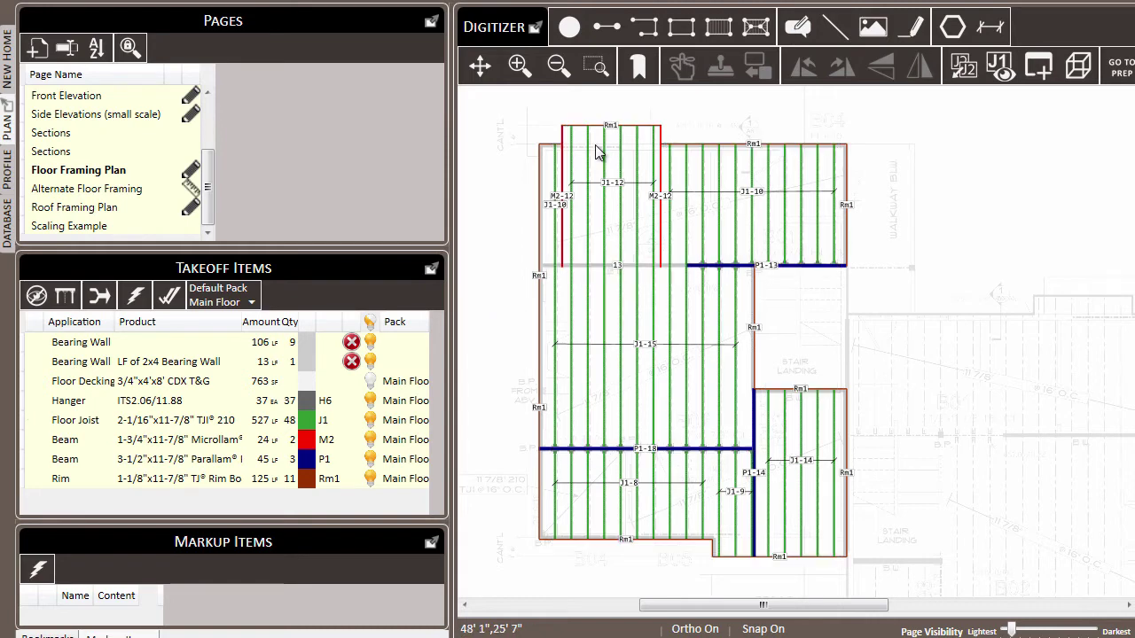
Select only the M2-12 beam beside the single J1-10 joist on the plan, then clear the selection
scroll(597, 152, "up", 2)
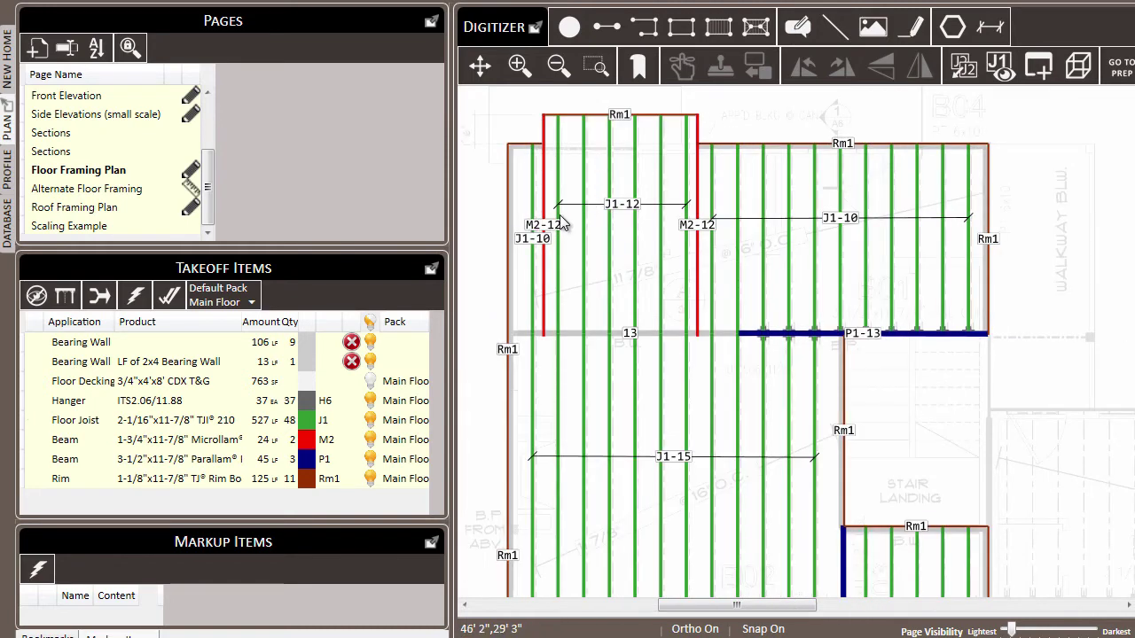
left_click(542, 232)
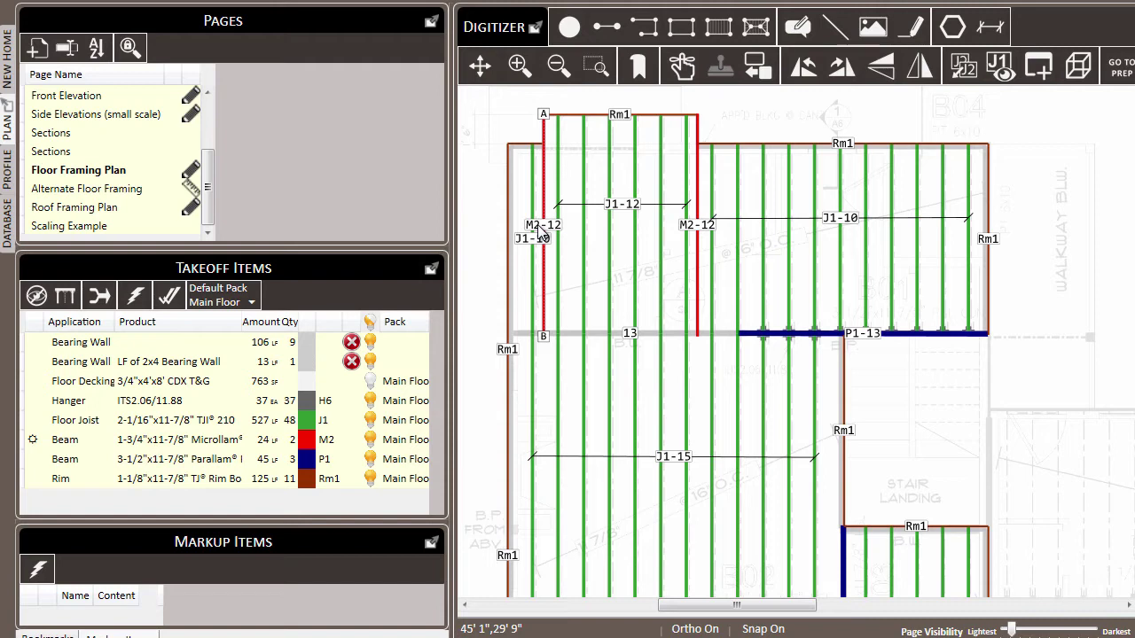
left_click(958, 416)
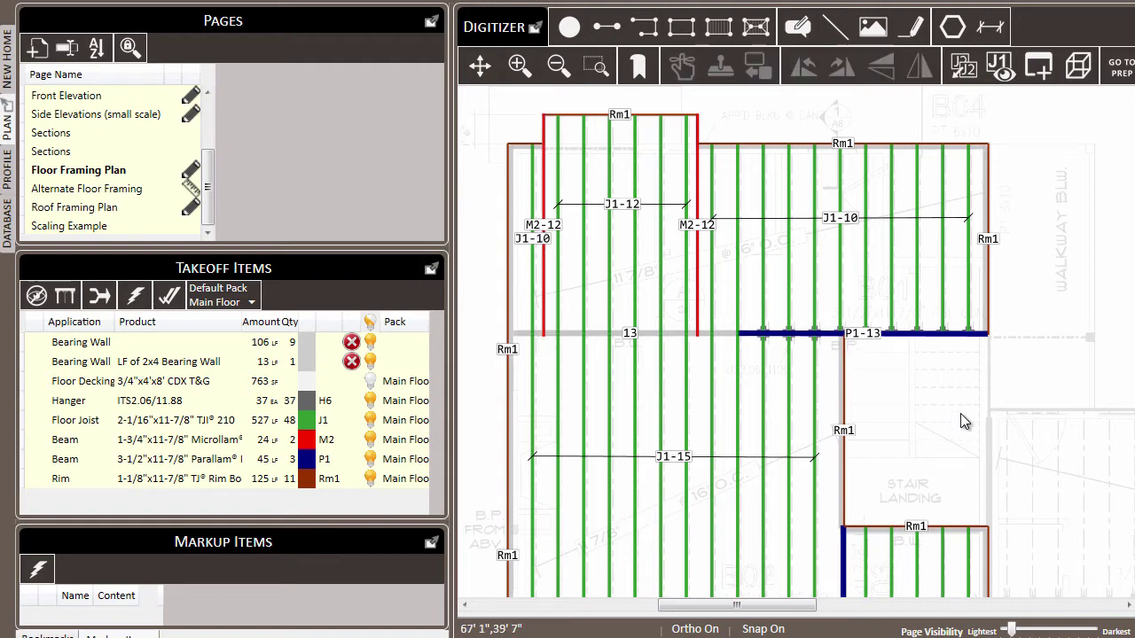
Select only items fully contained in a box about 7' 1" by 11' 2" around the leftmost J1-8 joists, then clear the selection
scroll(793, 213, "down", 2)
left_click_drag(872, 407, 807, 225)
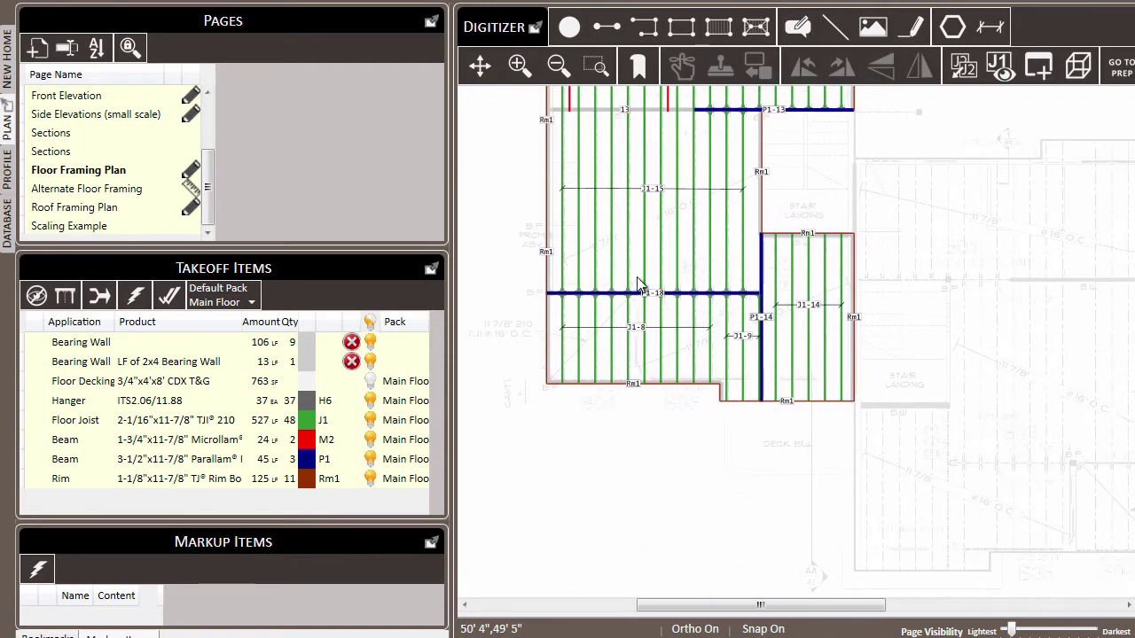
scroll(619, 292, "up", 2)
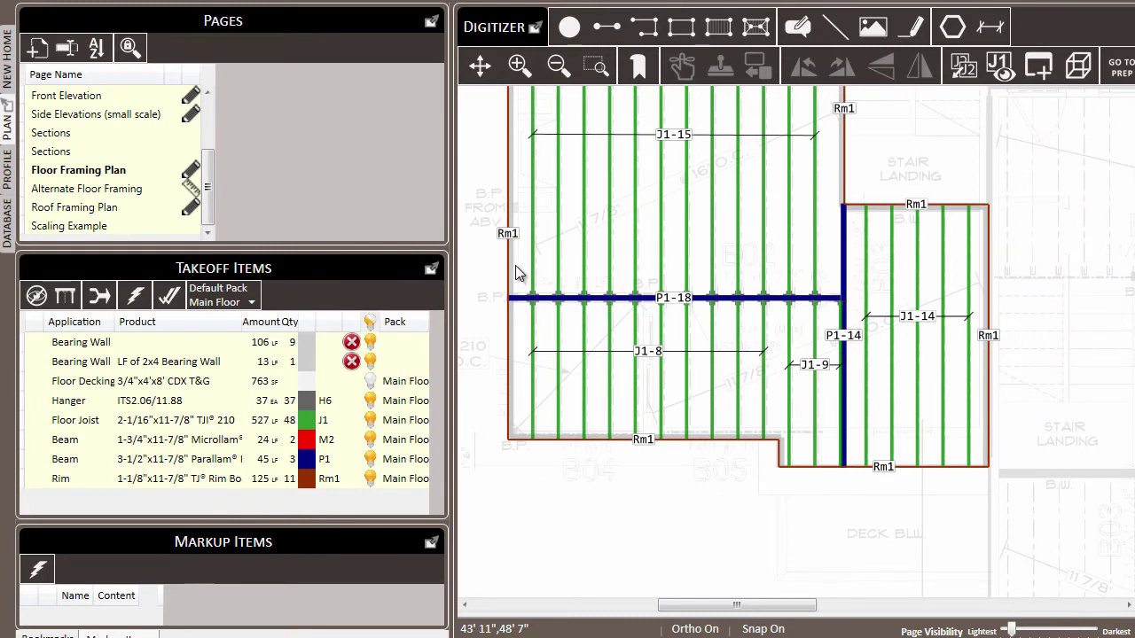
left_click_drag(516, 268, 650, 481)
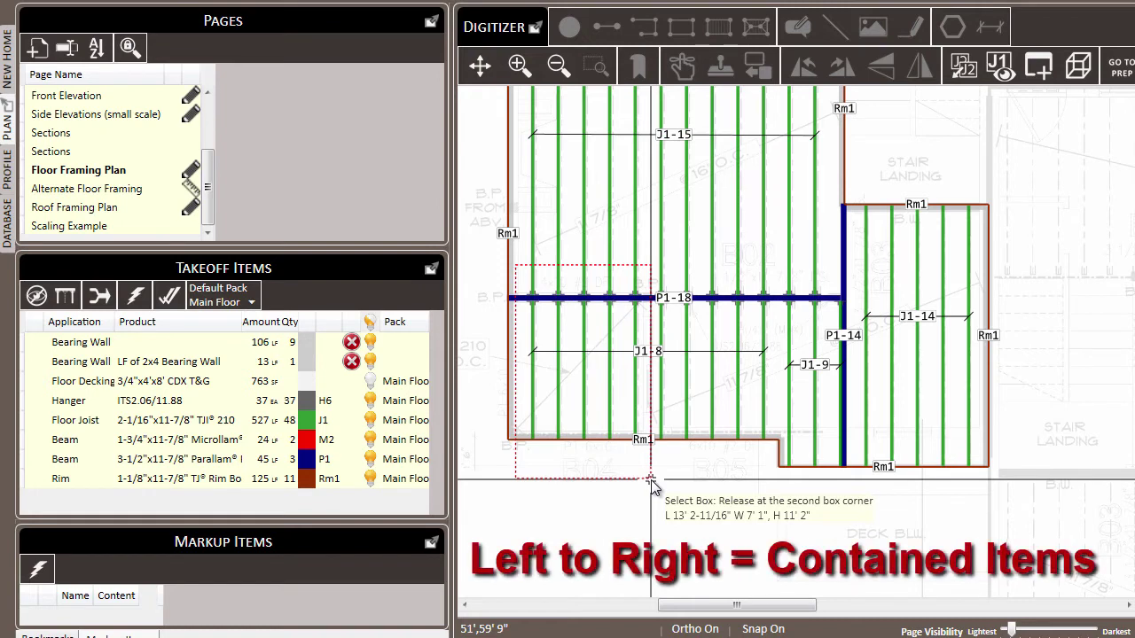
left_click_drag(651, 479, 651, 480)
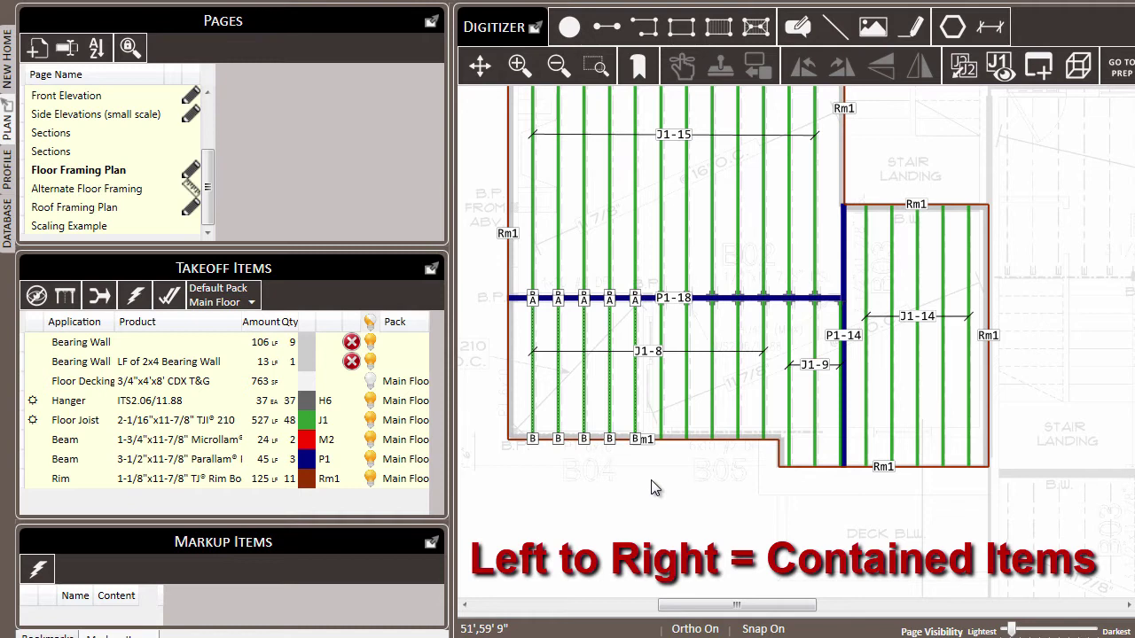
key("Escape")
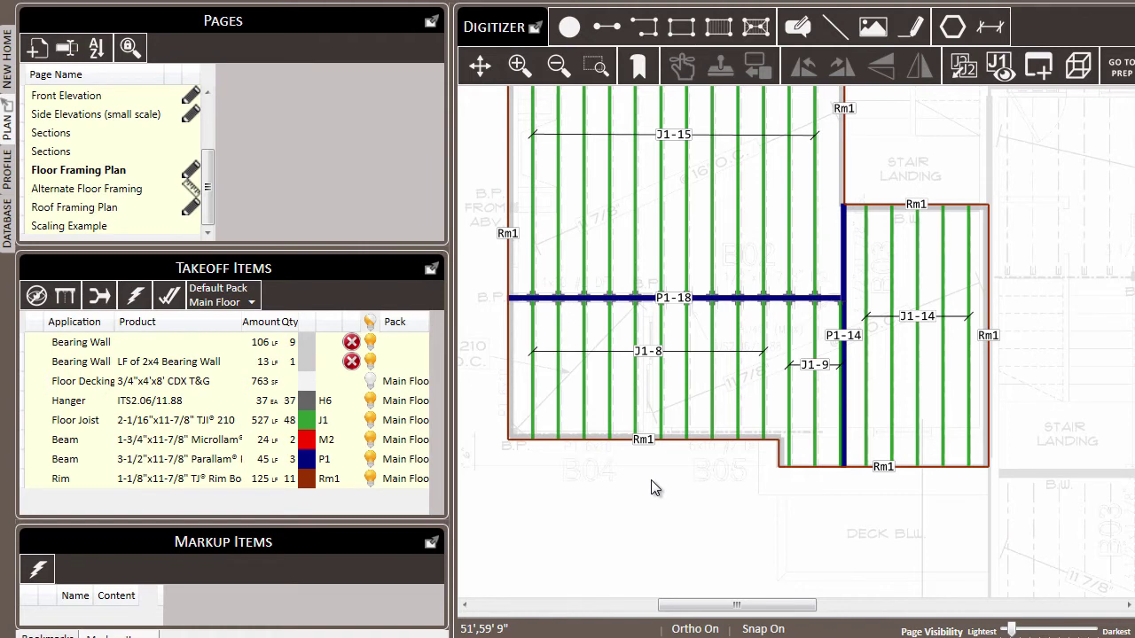
Select everything touched by a crossing box about 6' 10" by 12' 8" over the leftmost J1-8 joists, then clear the selection
left_click_drag(651, 480, 522, 241)
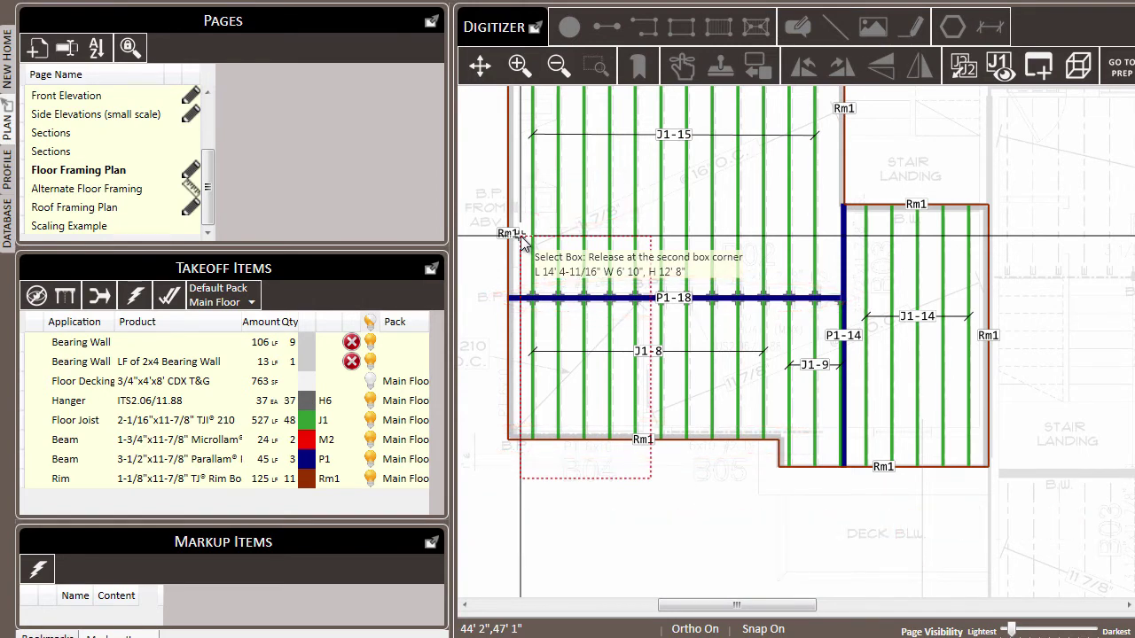
left_click_drag(522, 238, 521, 238)
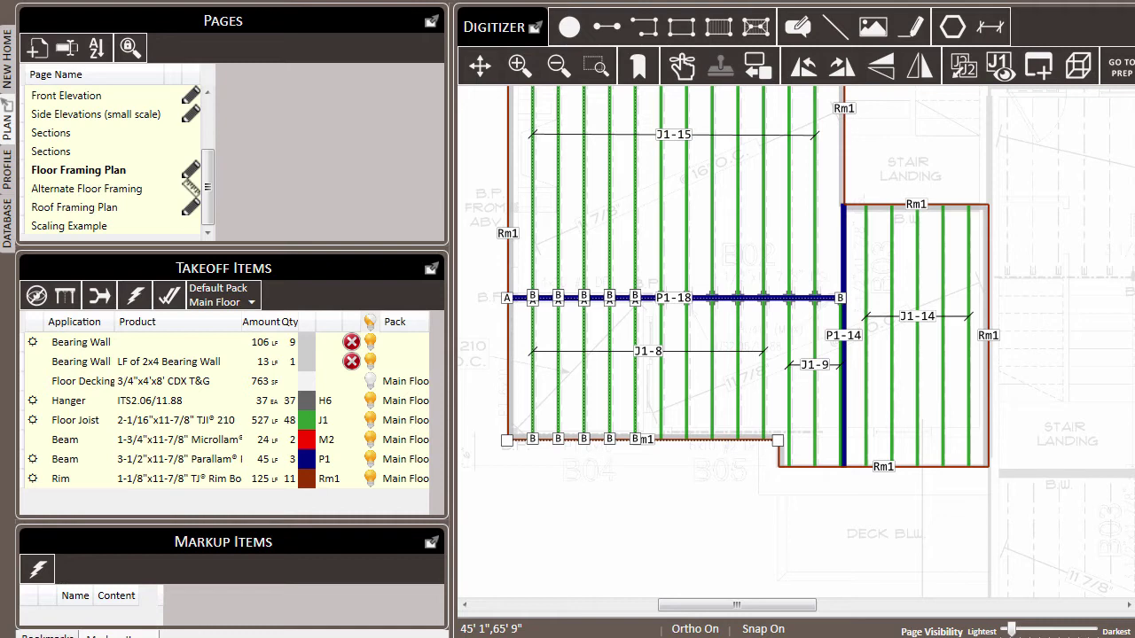
left_click(569, 530)
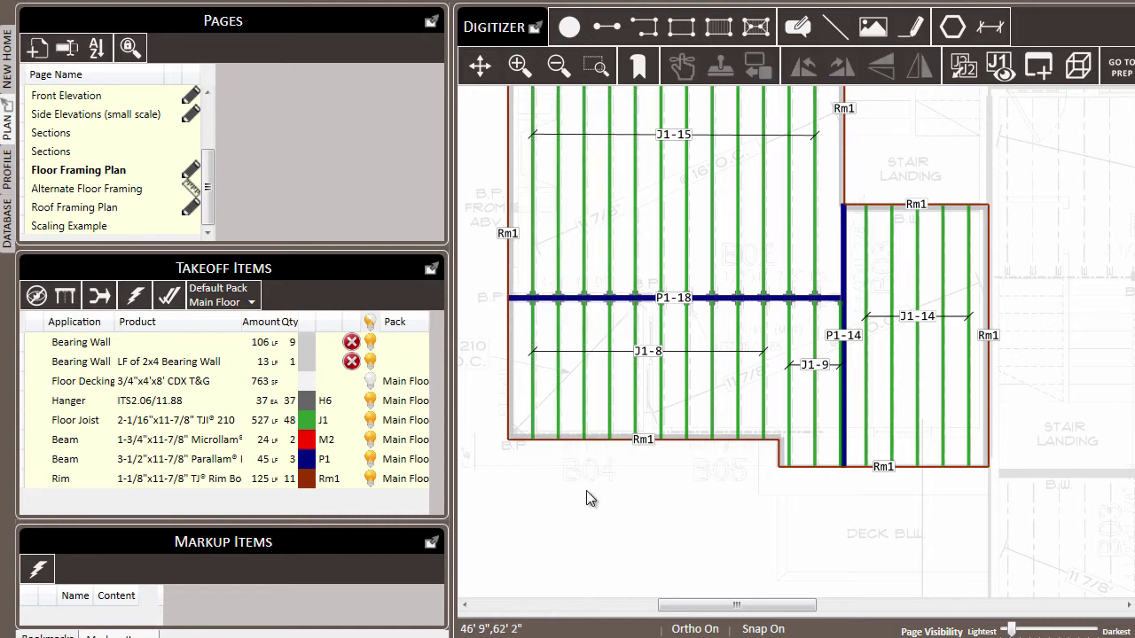
Select both Microllam M2-12 beams through their takeoff item and set their plies to 2
scroll(600, 471, "up", 5)
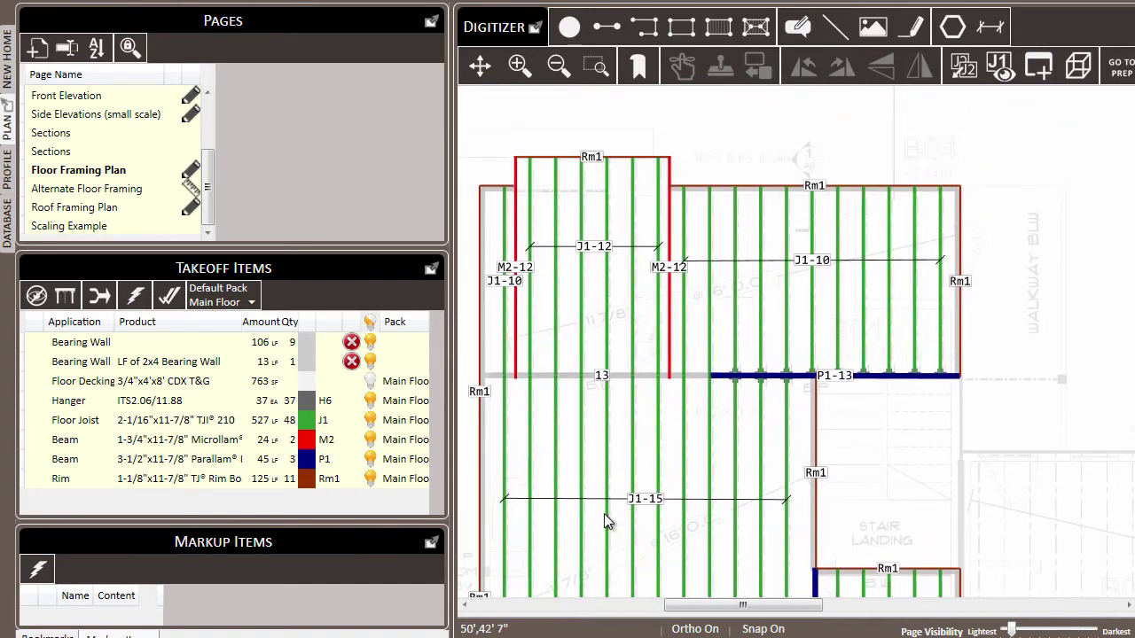
left_click(165, 443)
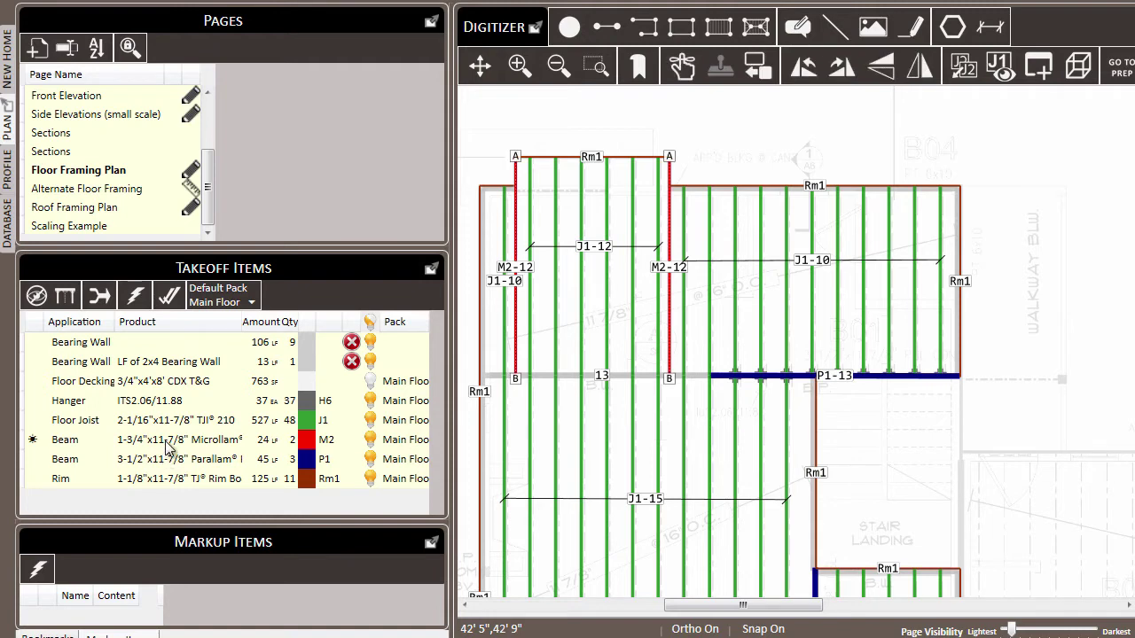
right_click(688, 161)
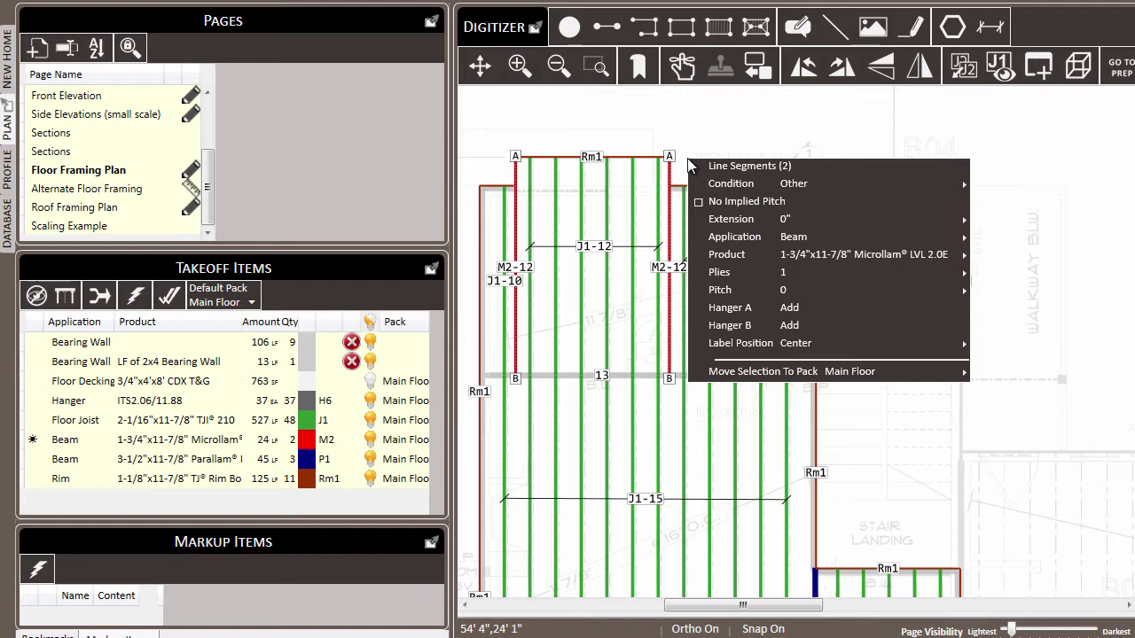
mouse_move(816, 272)
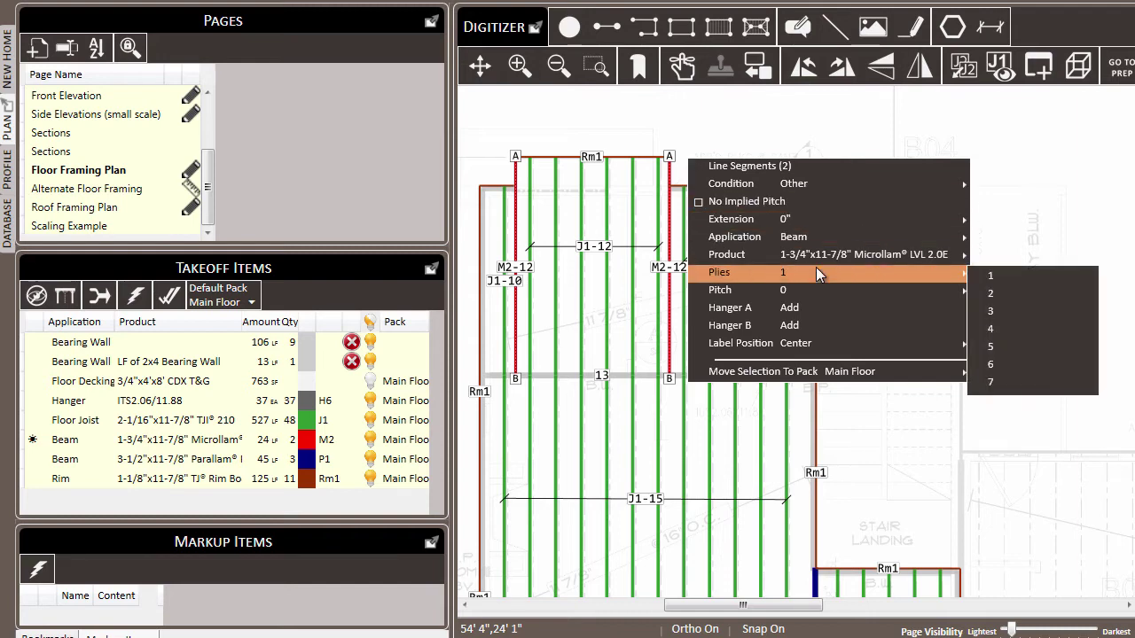
left_click(1015, 292)
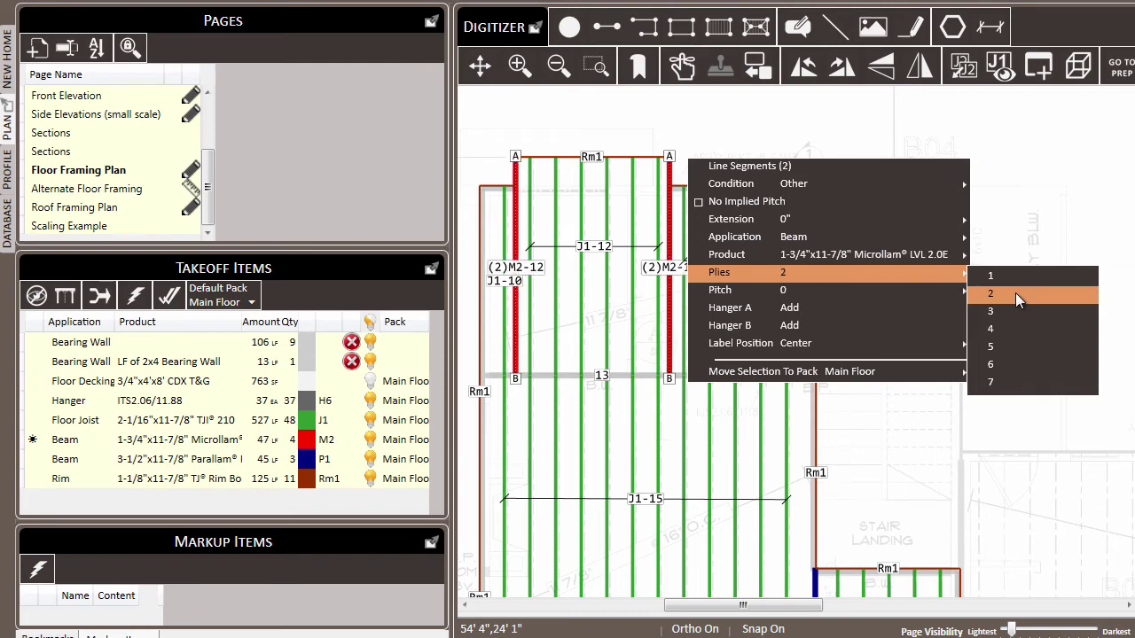
left_click(1021, 210)
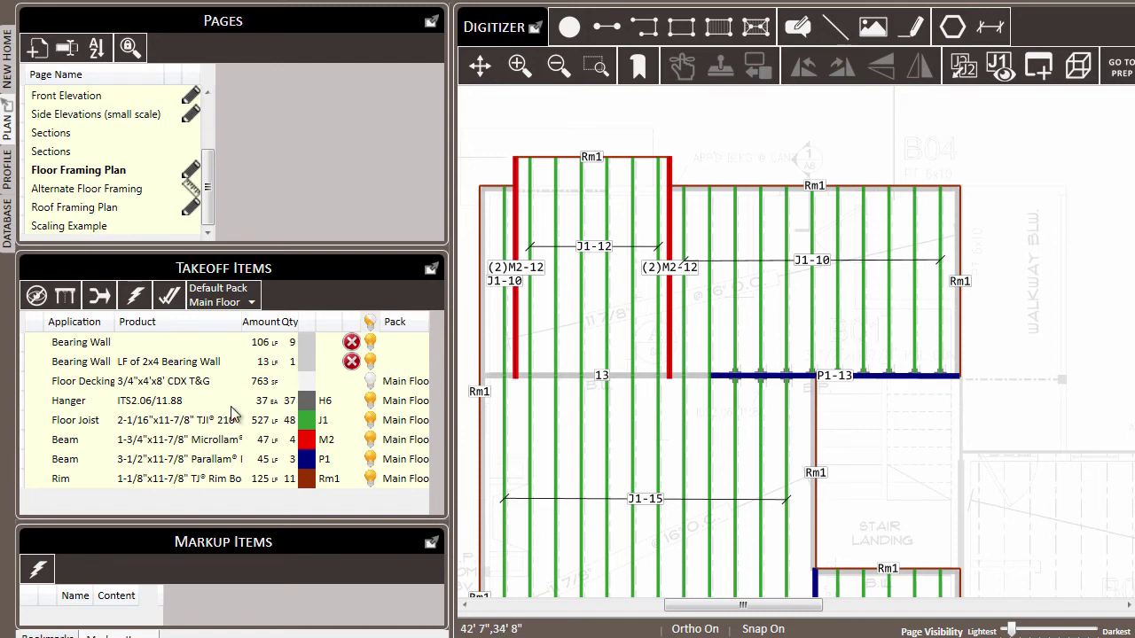
Select both Microllam M2 beams together with the P1-13 Parallam beam and set the plies of all three to 1
left_click(174, 446)
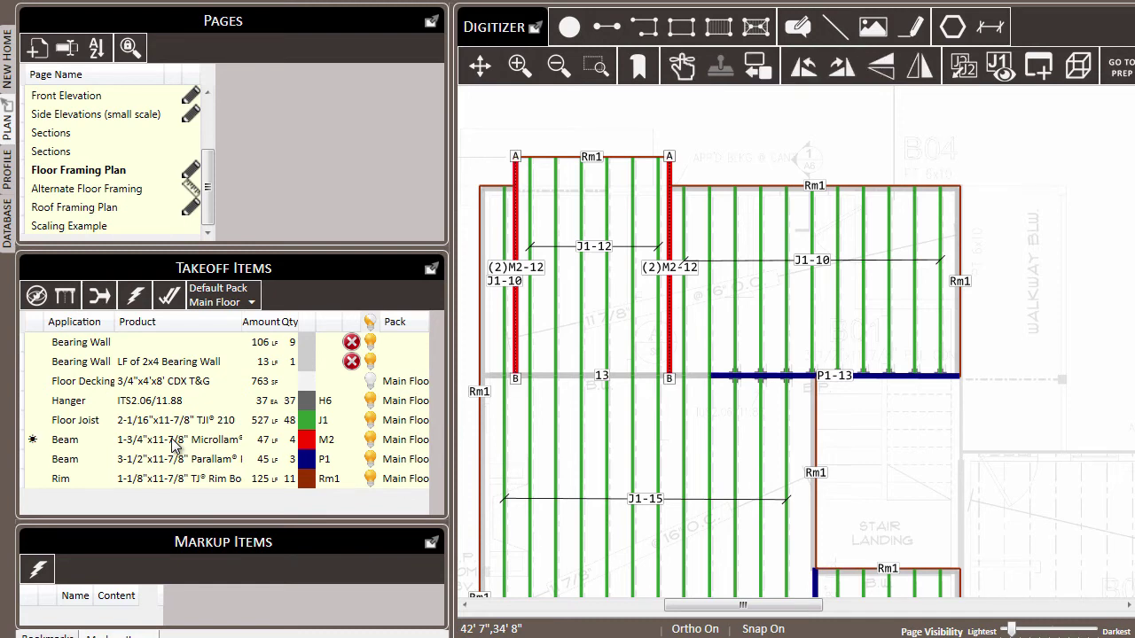
left_click(846, 378)
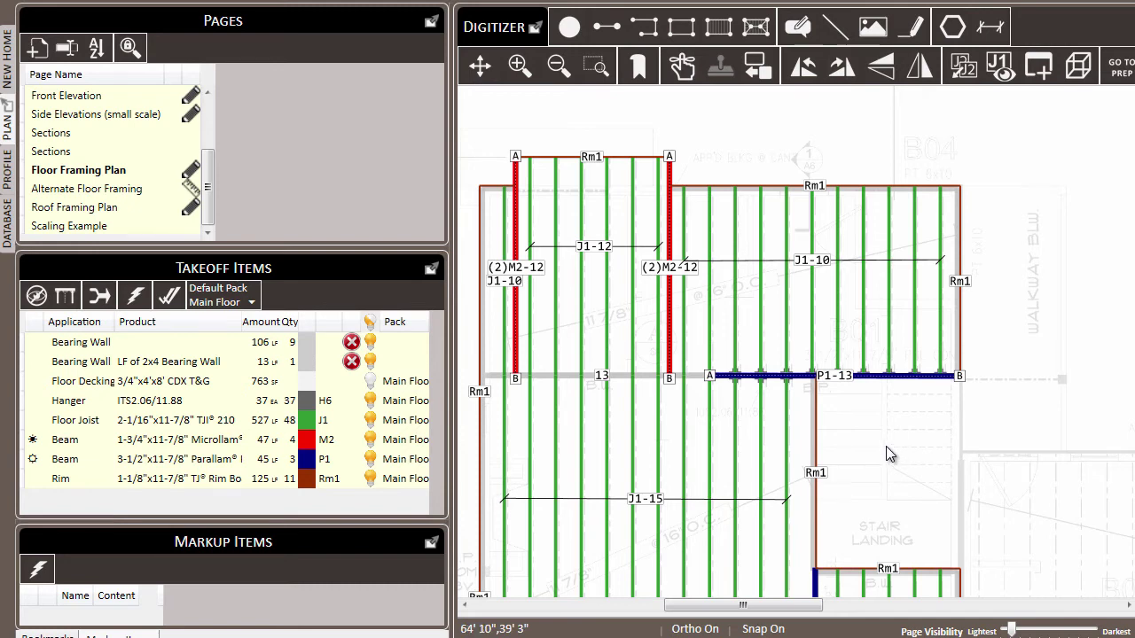
right_click(697, 169)
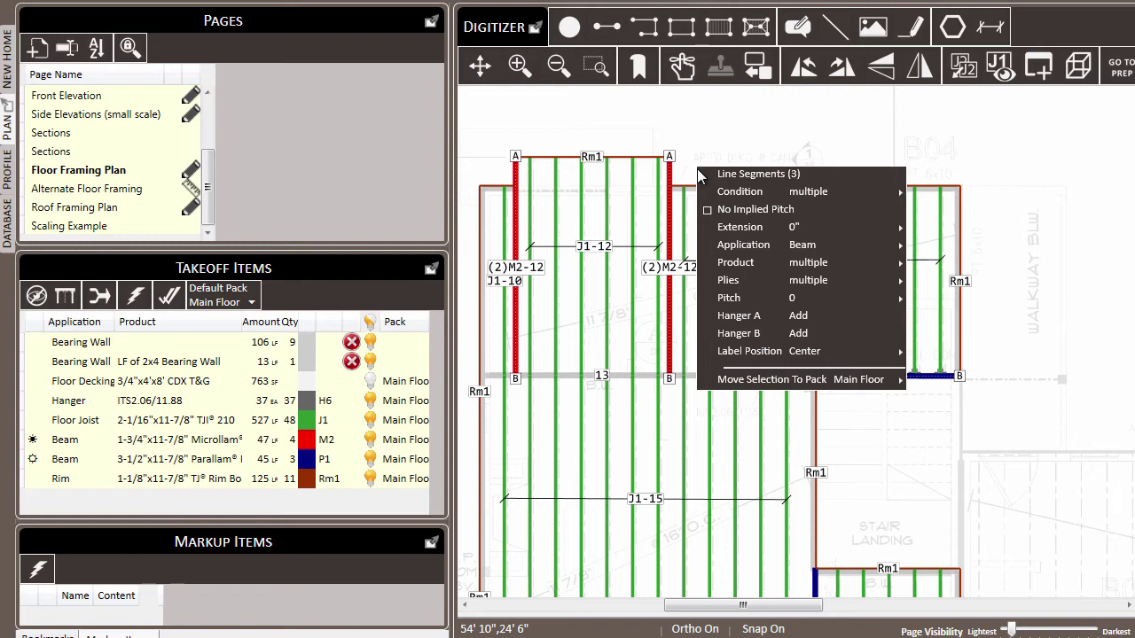
mouse_move(768, 280)
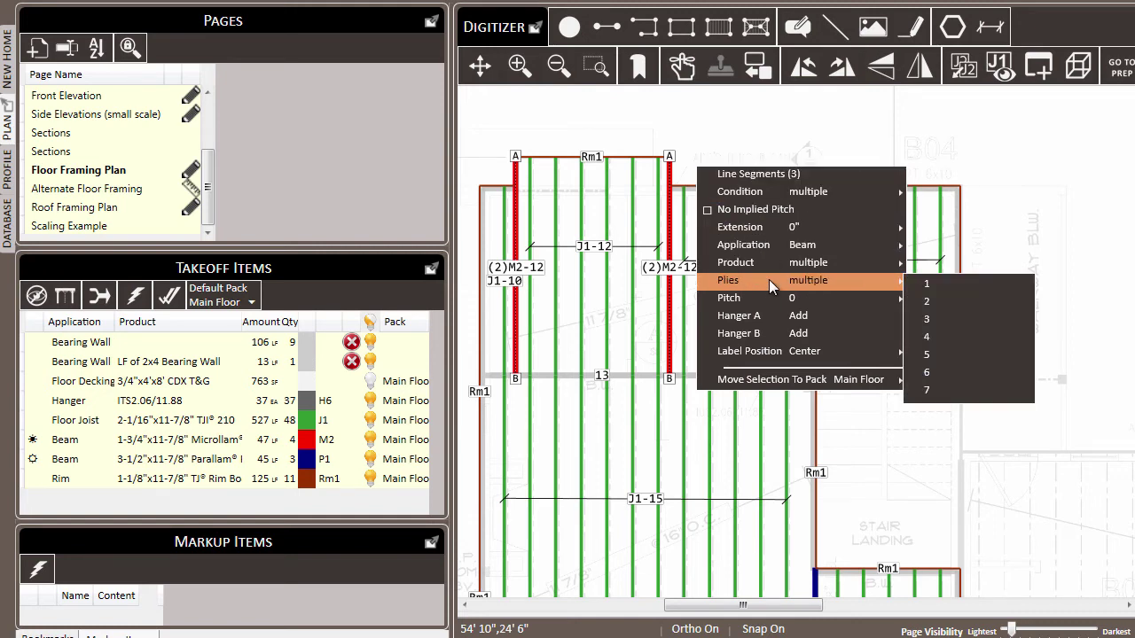
left_click(951, 281)
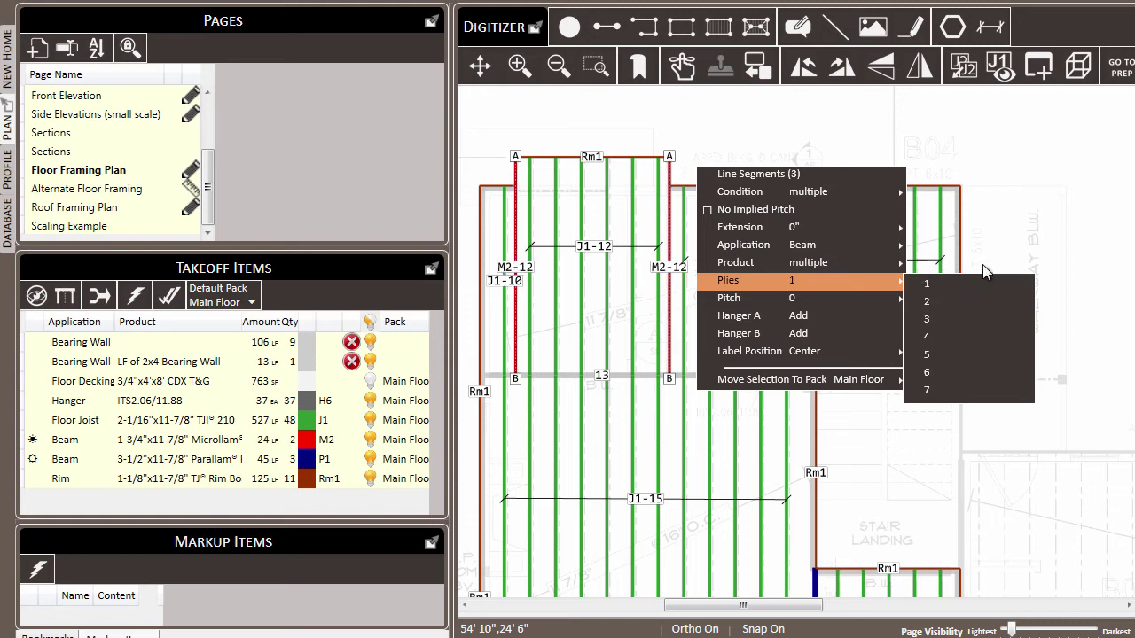
left_click(1055, 195)
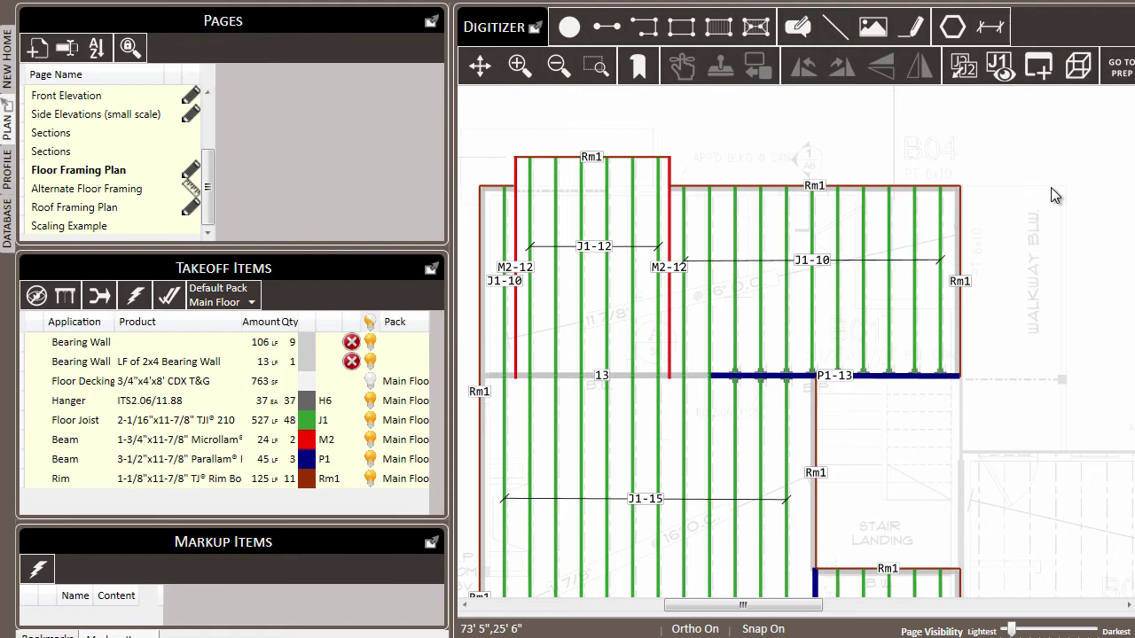
Box-select the entire floor framing layout and review the properties of its generated members, then clear the selection
scroll(1050, 187, "down", 2)
left_click_drag(993, 192, 932, 197)
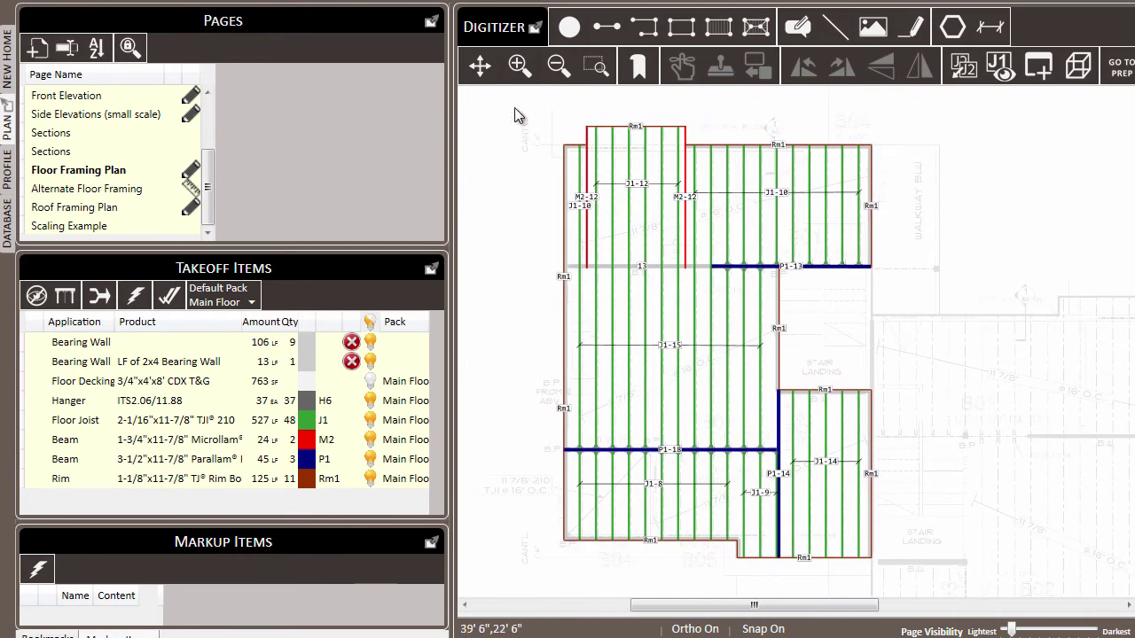
left_click_drag(515, 107, 888, 590)
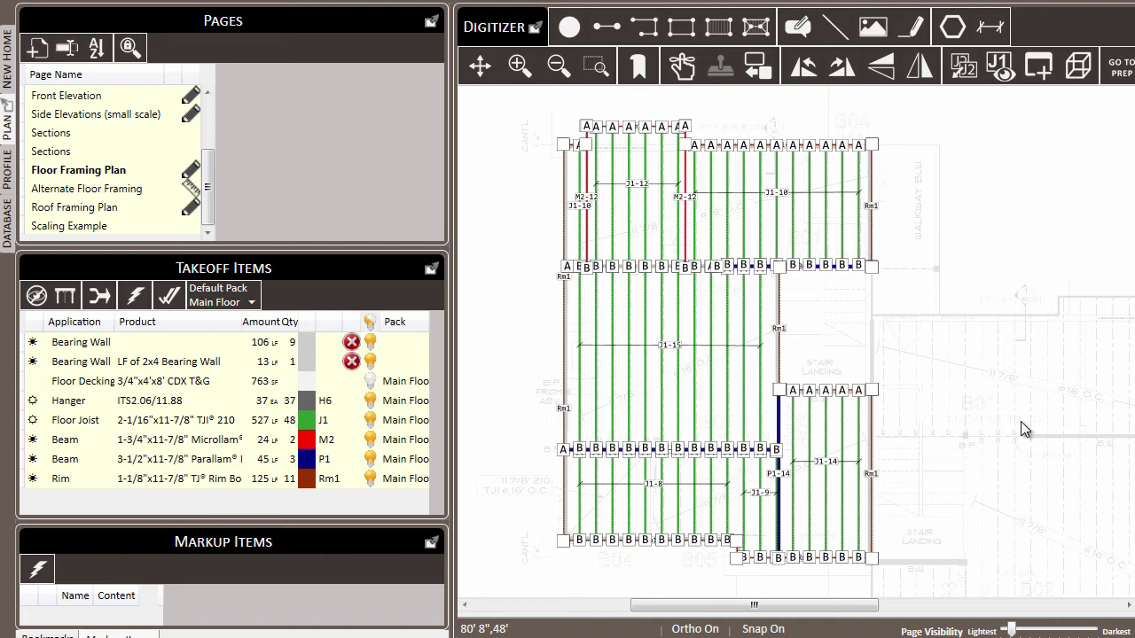
right_click(708, 203)
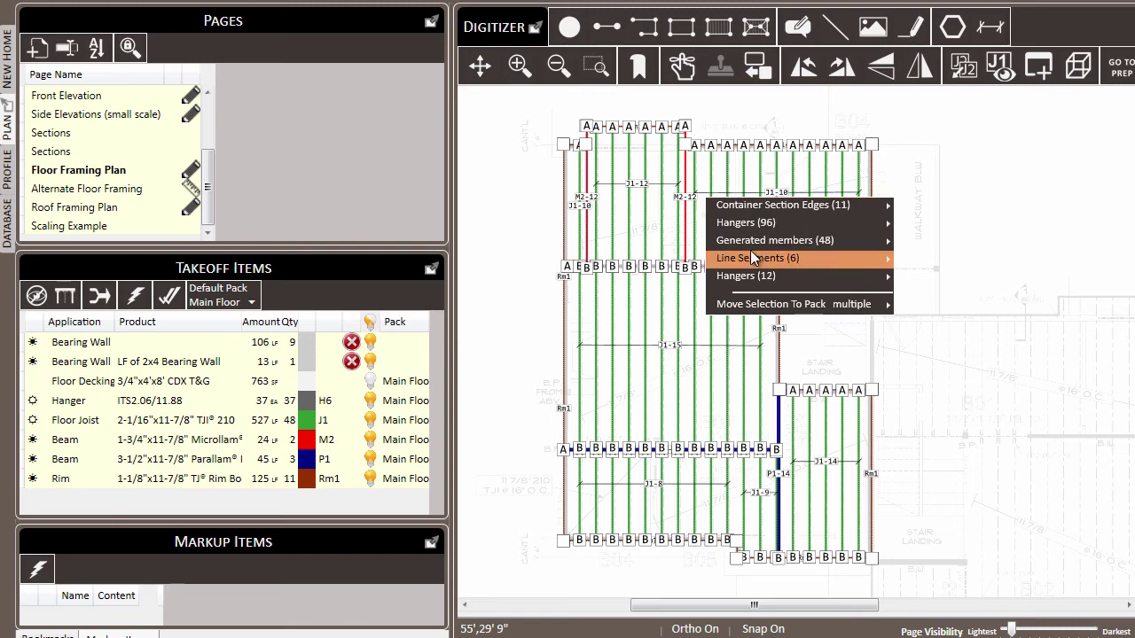
mouse_move(750, 252)
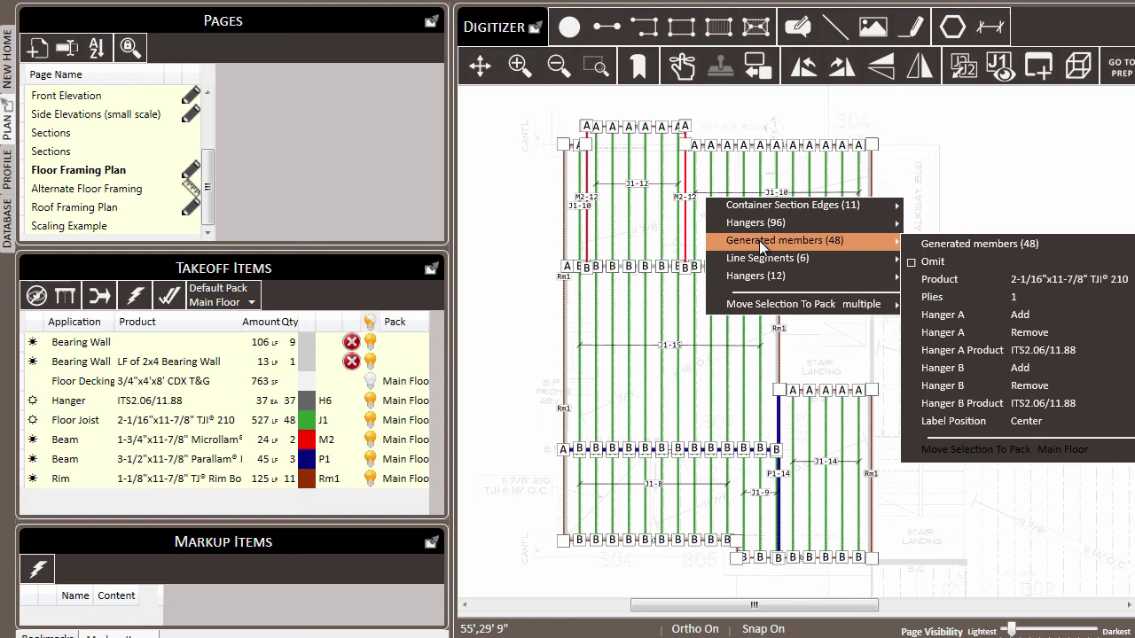
left_click(1026, 136)
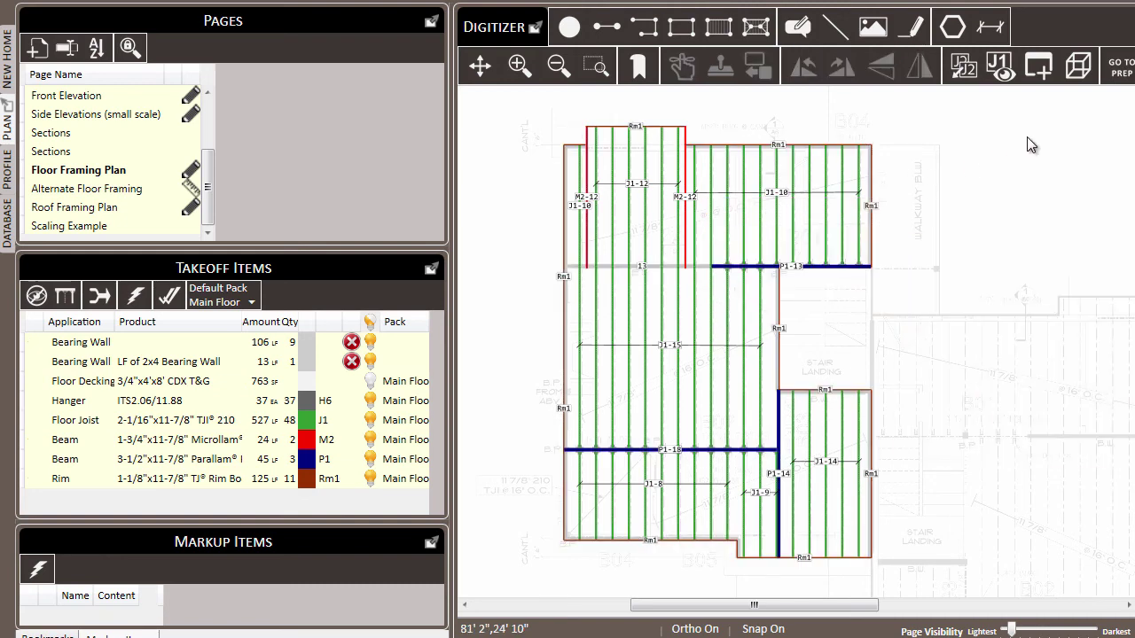